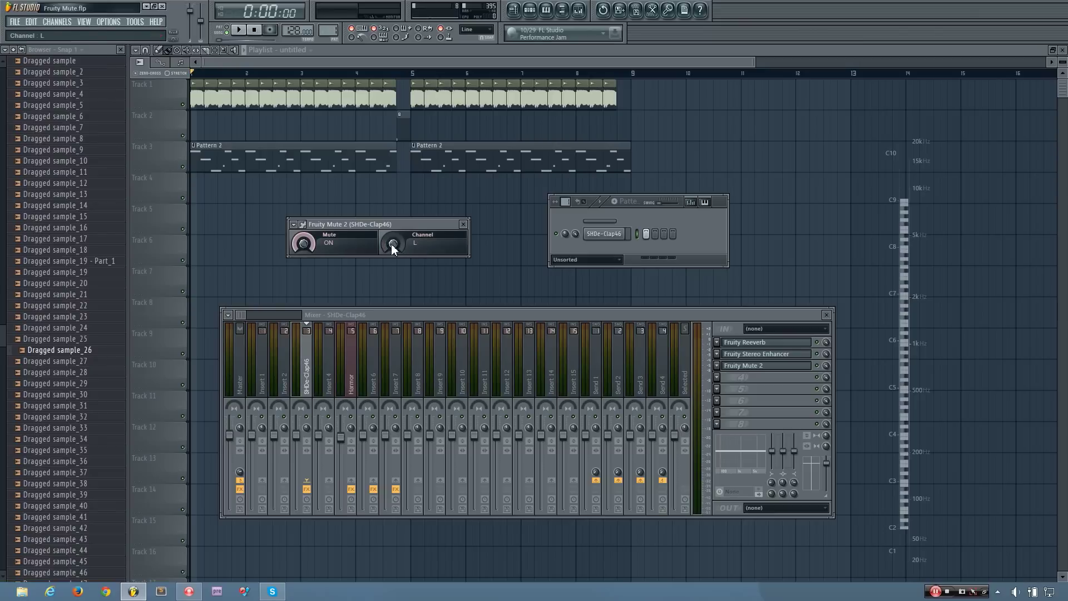
- Set Fruity Mute 2's Channel to L+R, then switch Mute off and back on
{"action": "left_click_drag", "start_coordinate": [393, 245], "coordinate": [393, 236]}
{"action": "scroll", "coordinate": [392, 245], "scroll_direction": "down", "scroll_amount": 1}
{"action": "left_click_drag", "start_coordinate": [310, 242], "coordinate": [309, 248]}
{"action": "left_click", "coordinate": [308, 243]}
{"action": "left_click_drag", "start_coordinate": [374, 224], "coordinate": [402, 223]}
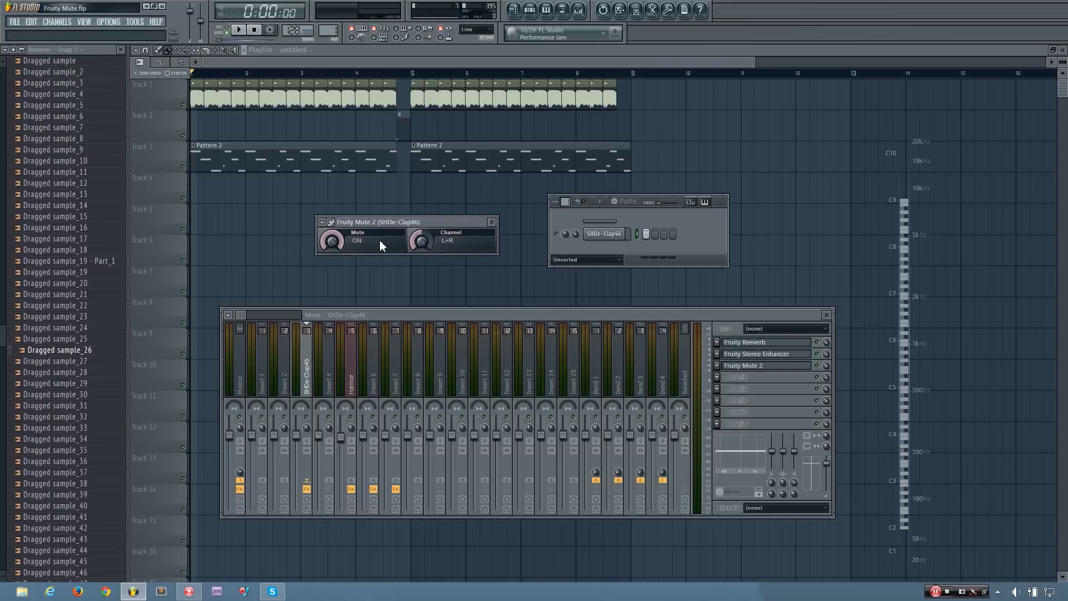
{"action": "left_click", "coordinate": [332, 243]}
{"action": "key", "text": "q"}
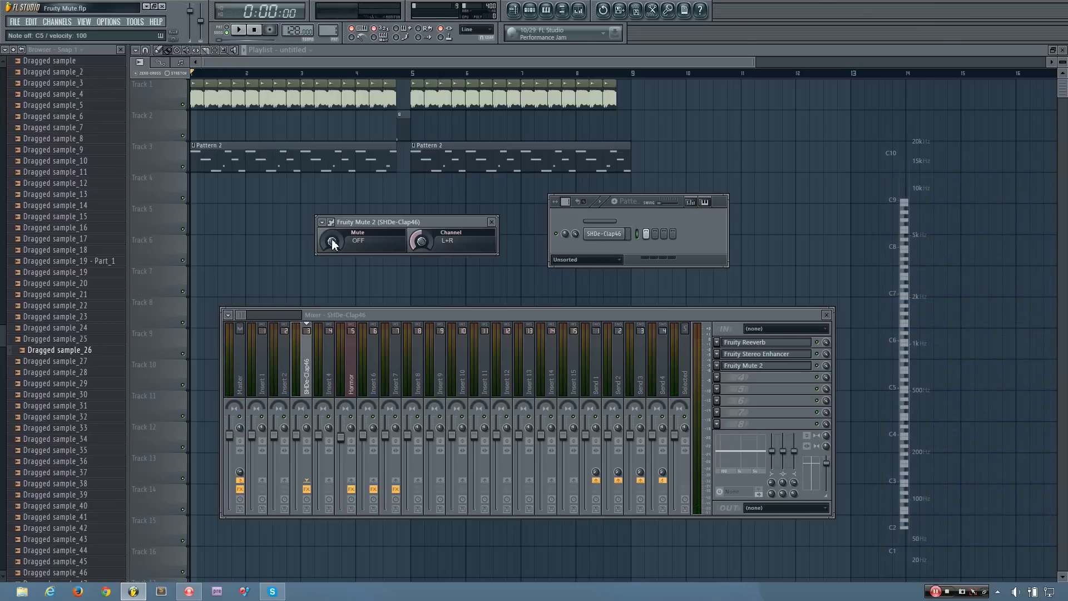
{"action": "left_click", "coordinate": [332, 240]}
{"action": "left_click_drag", "start_coordinate": [340, 239], "coordinate": [329, 234]}
{"action": "left_click_drag", "start_coordinate": [420, 239], "coordinate": [417, 245]}
{"action": "key", "text": "z"}
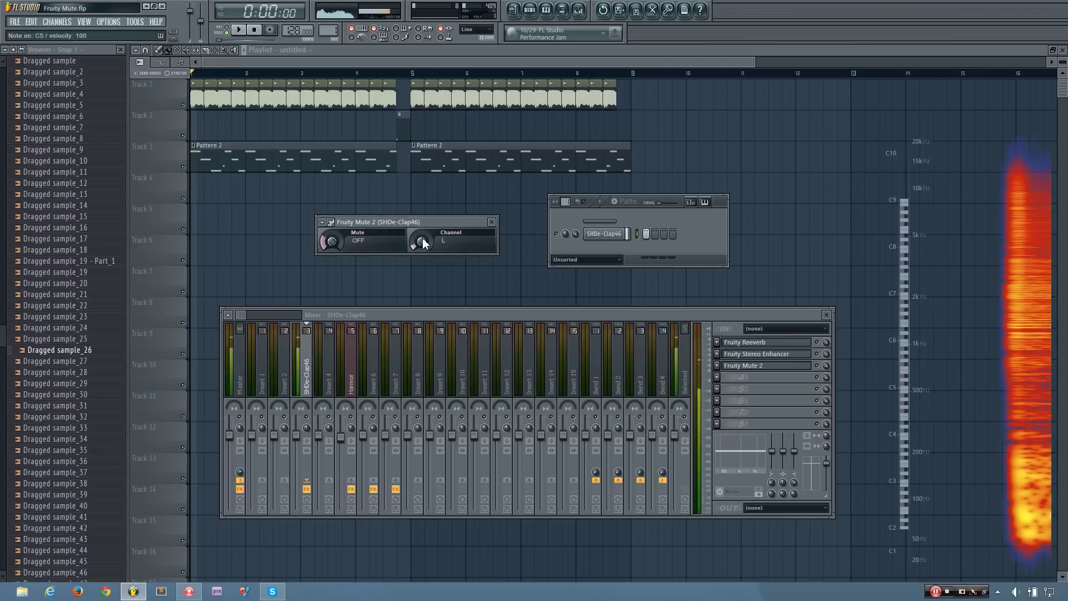
{"action": "left_click_drag", "start_coordinate": [423, 238], "coordinate": [423, 226]}
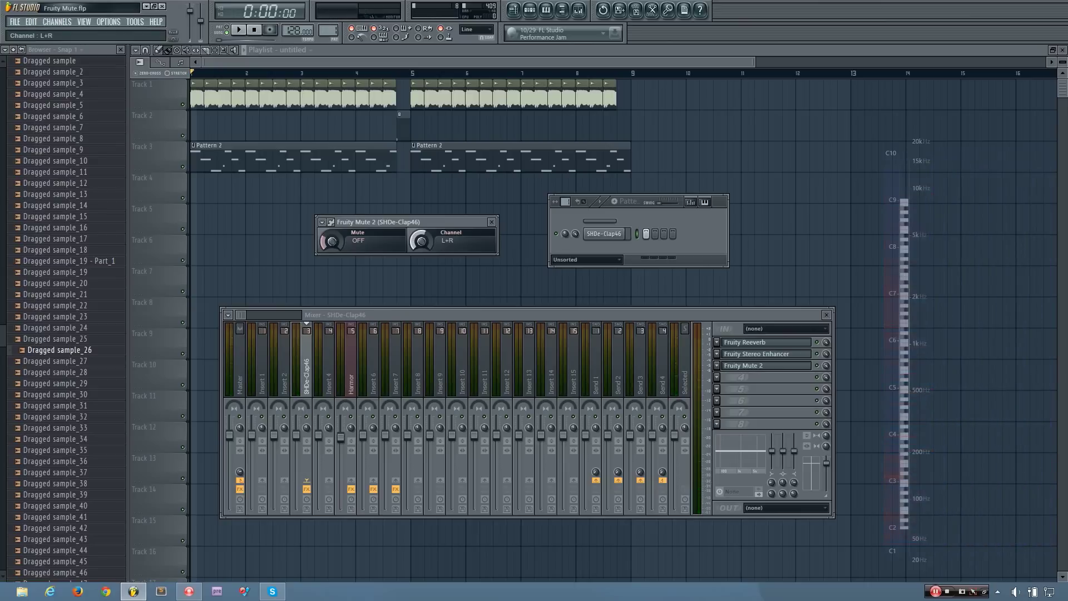
{"action": "left_click_drag", "start_coordinate": [424, 242], "coordinate": [424, 236]}
{"action": "key", "text": "z"}
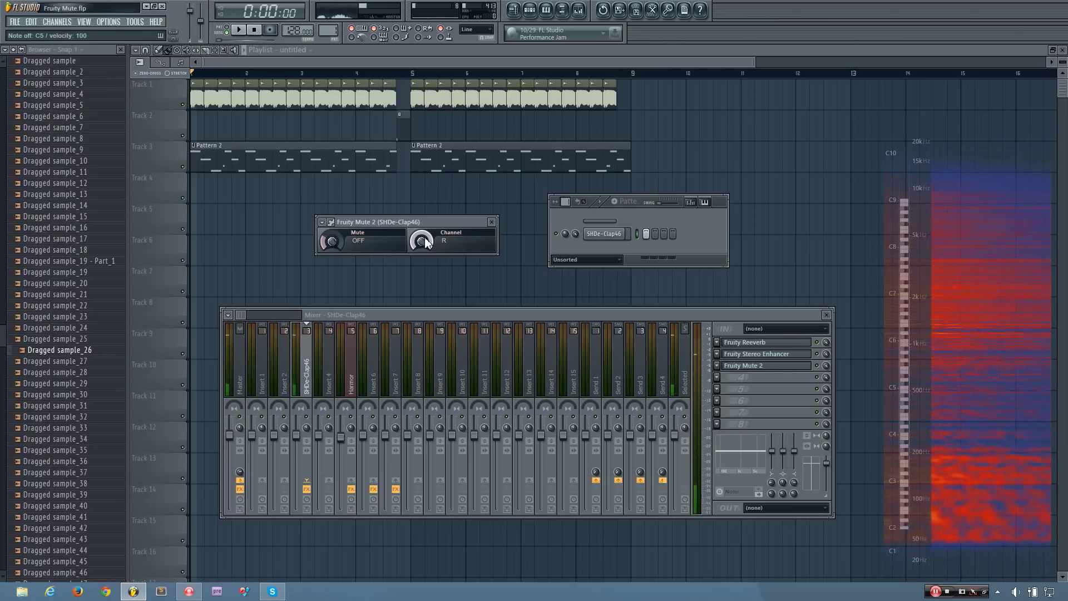
{"action": "left_click_drag", "start_coordinate": [425, 242], "coordinate": [425, 237]}
{"action": "left_click_drag", "start_coordinate": [344, 237], "coordinate": [338, 242]}
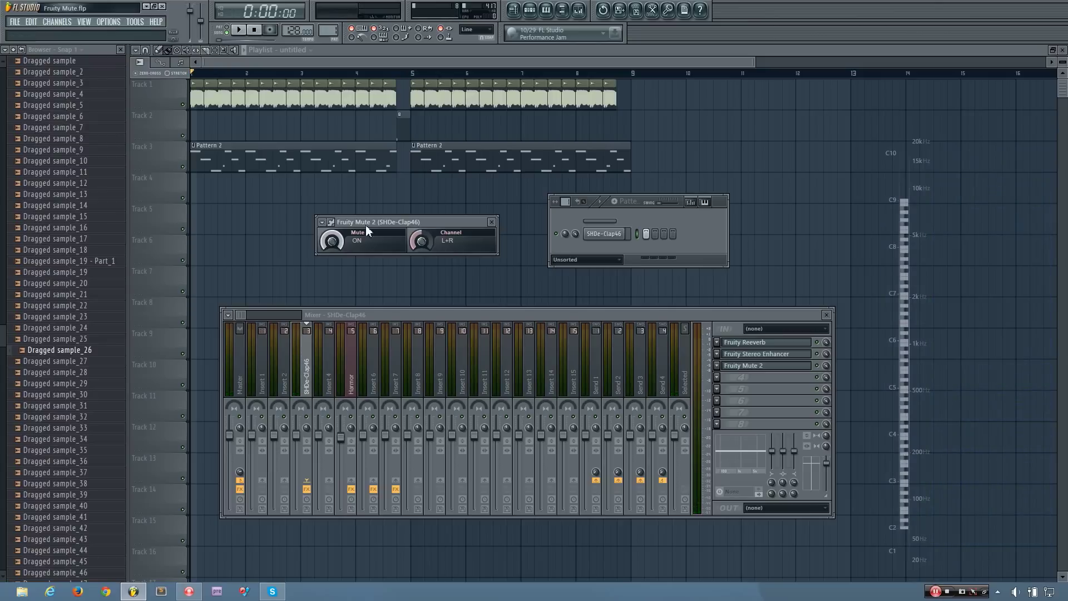
- Move the Fruity Mute 2 and channel rack windows aside and start song playback
{"action": "mouse_move", "coordinate": [431, 220]}
{"action": "left_mouse_down"}
{"action": "mouse_move", "coordinate": [419, 233]}
{"action": "mouse_move", "coordinate": [428, 226]}
{"action": "left_mouse_up"}
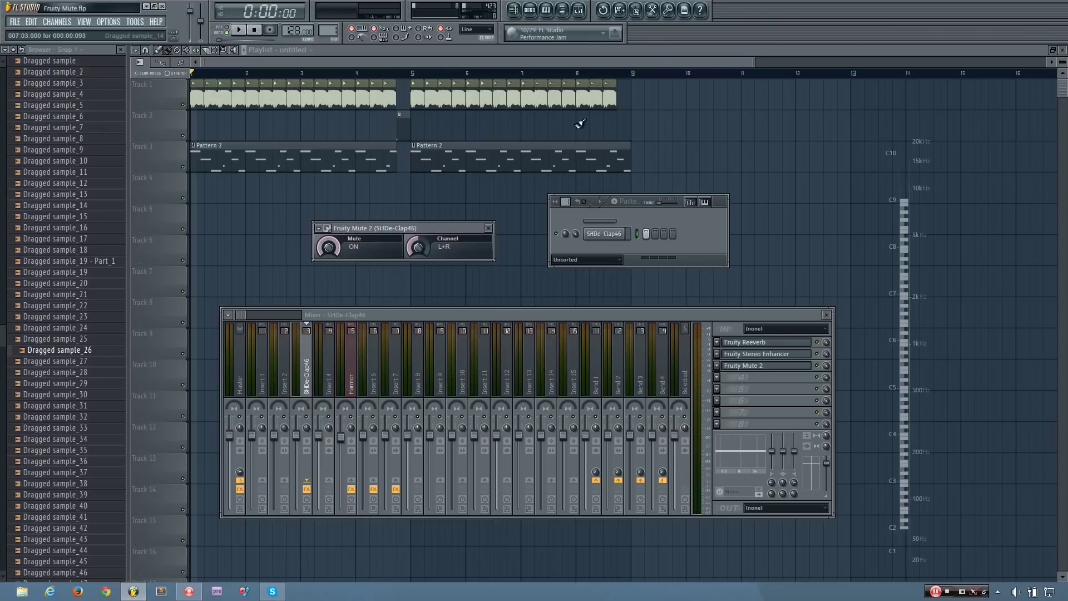
{"action": "left_click_drag", "start_coordinate": [723, 205], "coordinate": [748, 225]}
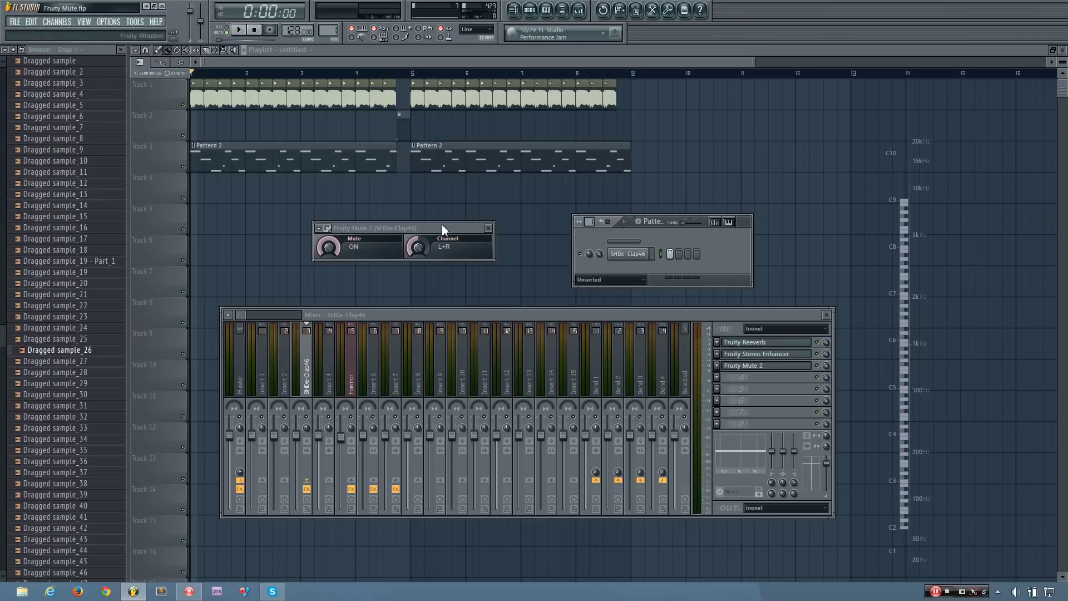
{"action": "key", "text": "space"}
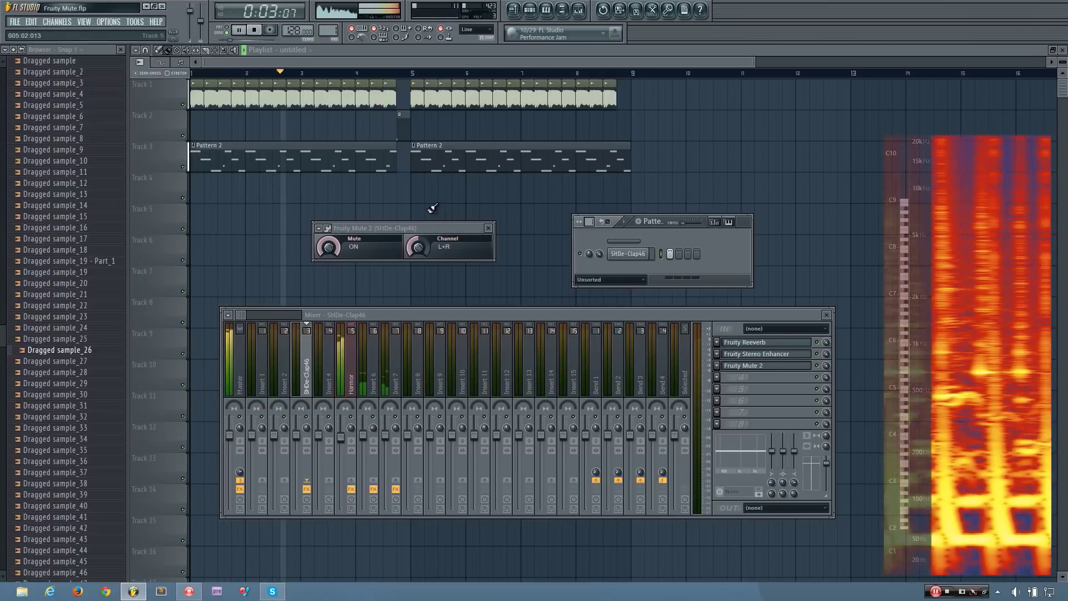
{"action": "left_click_drag", "start_coordinate": [439, 232], "coordinate": [422, 245]}
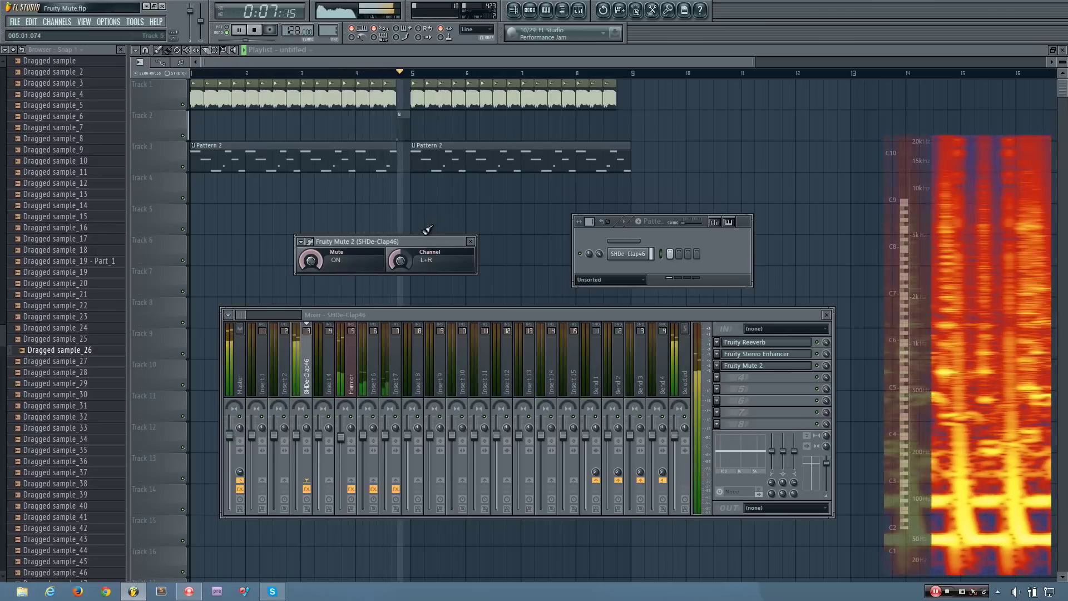
- Stop playback with the song position at bar 4:4, just before bar 5, and show the mixer
{"action": "left_click", "coordinate": [255, 30]}
{"action": "left_click", "coordinate": [400, 78]}
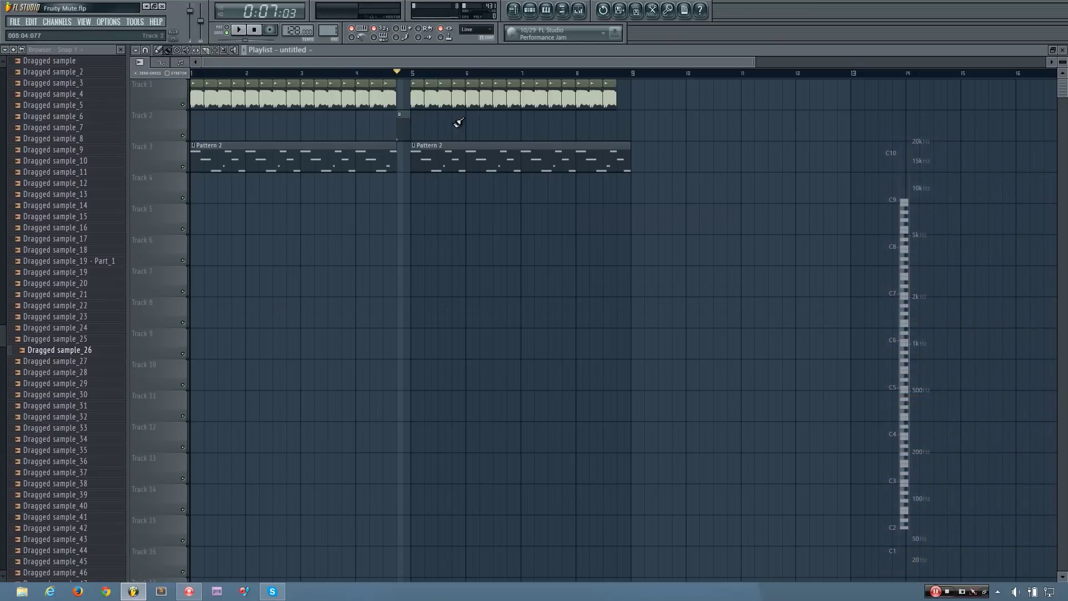
{"action": "key", "text": "space"}
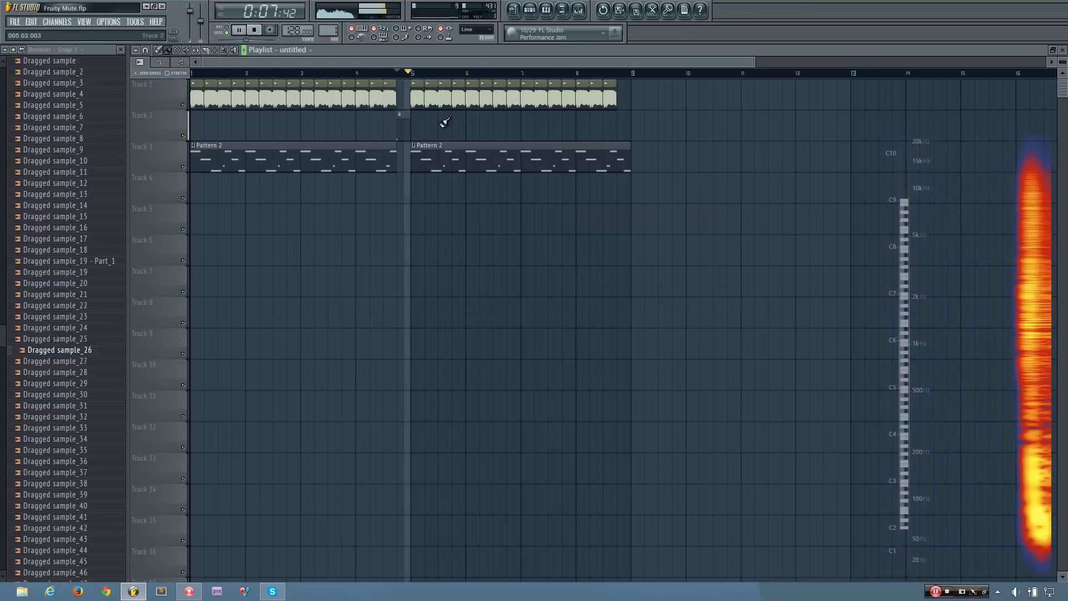
{"action": "left_click", "coordinate": [256, 30]}
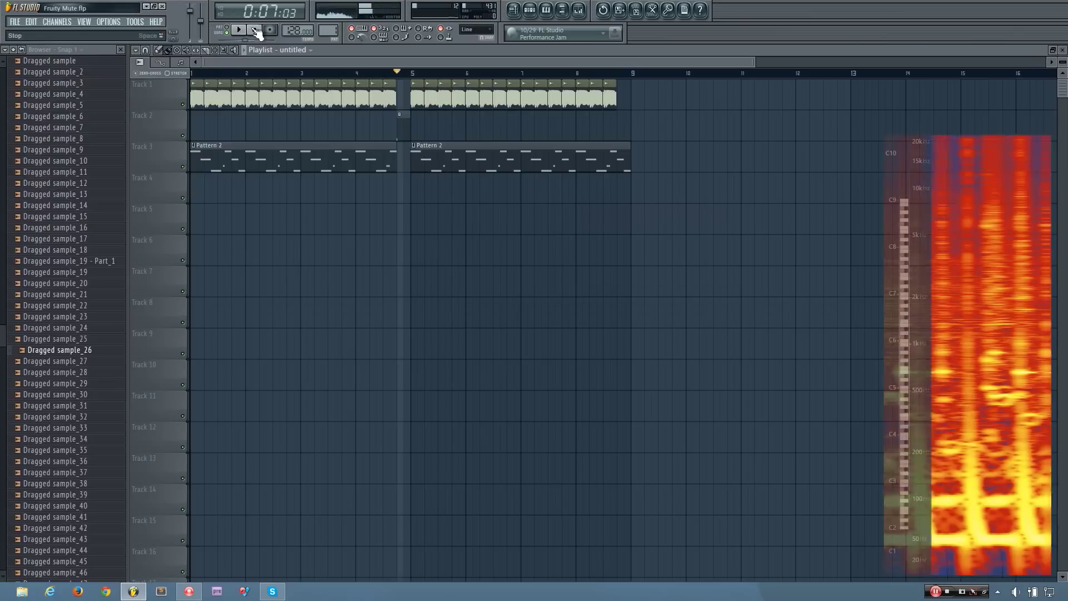
{"action": "left_click", "coordinate": [404, 77]}
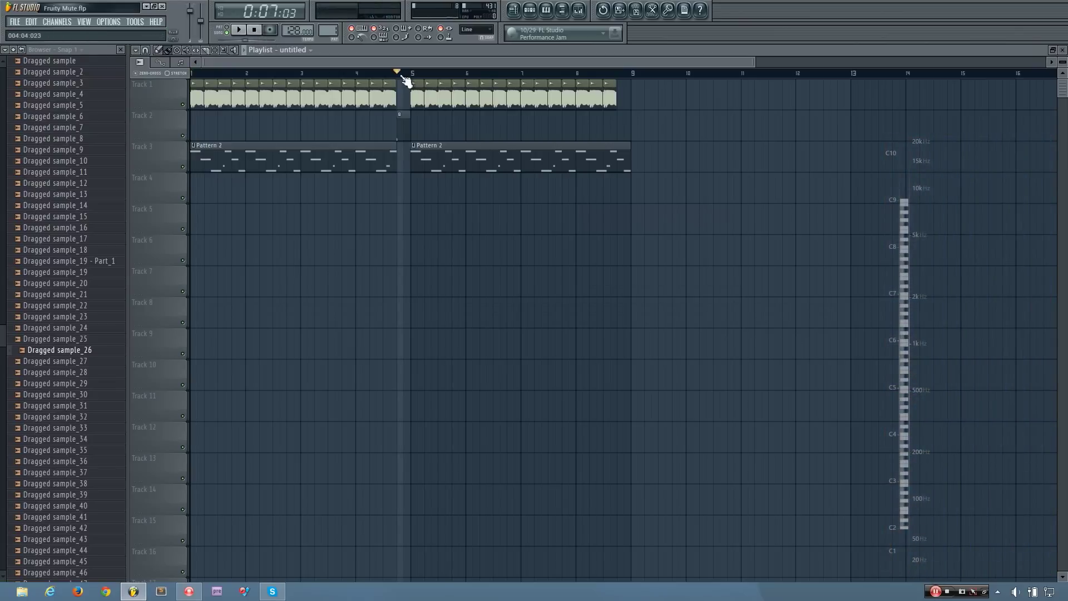
{"action": "left_click", "coordinate": [583, 11]}
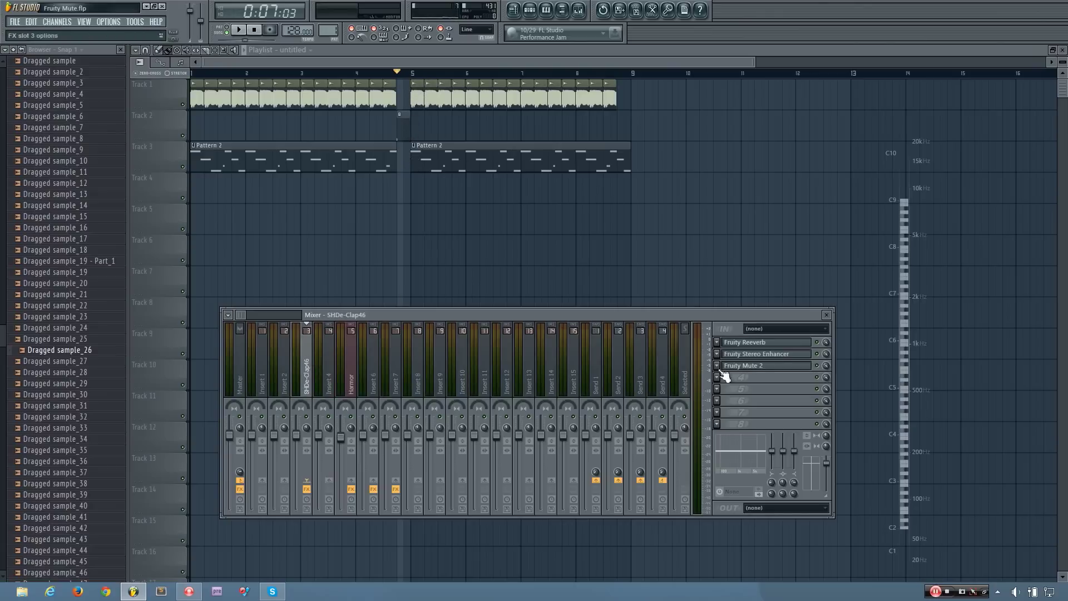
- Create an automation clip from the Mute knob of Fruity Mute 2 on the SHDe-Clap46 insert
{"action": "left_click", "coordinate": [744, 366]}
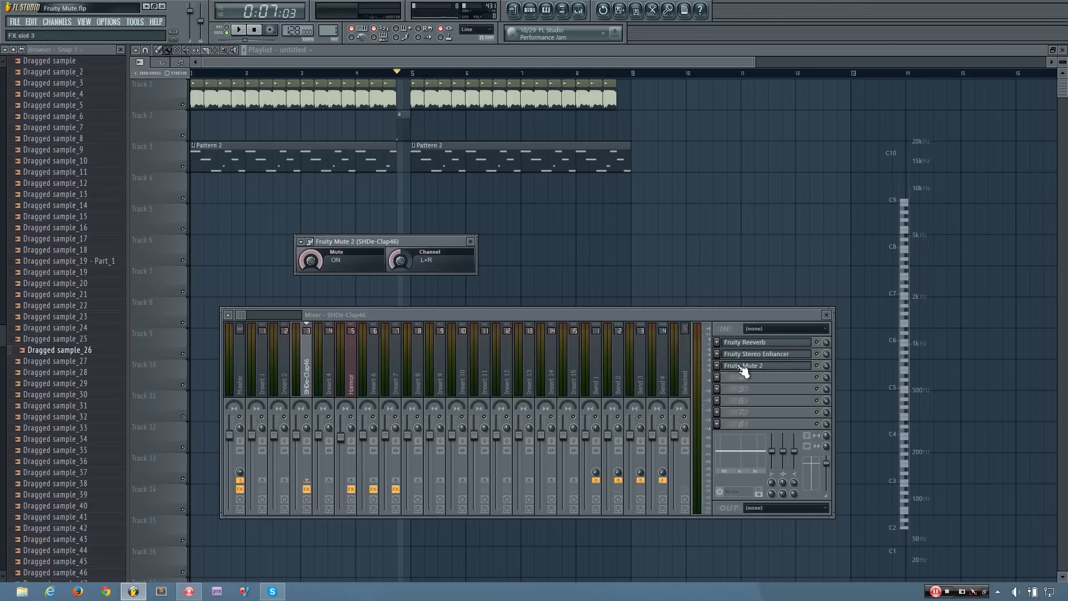
{"action": "left_click_drag", "start_coordinate": [410, 239], "coordinate": [420, 243]}
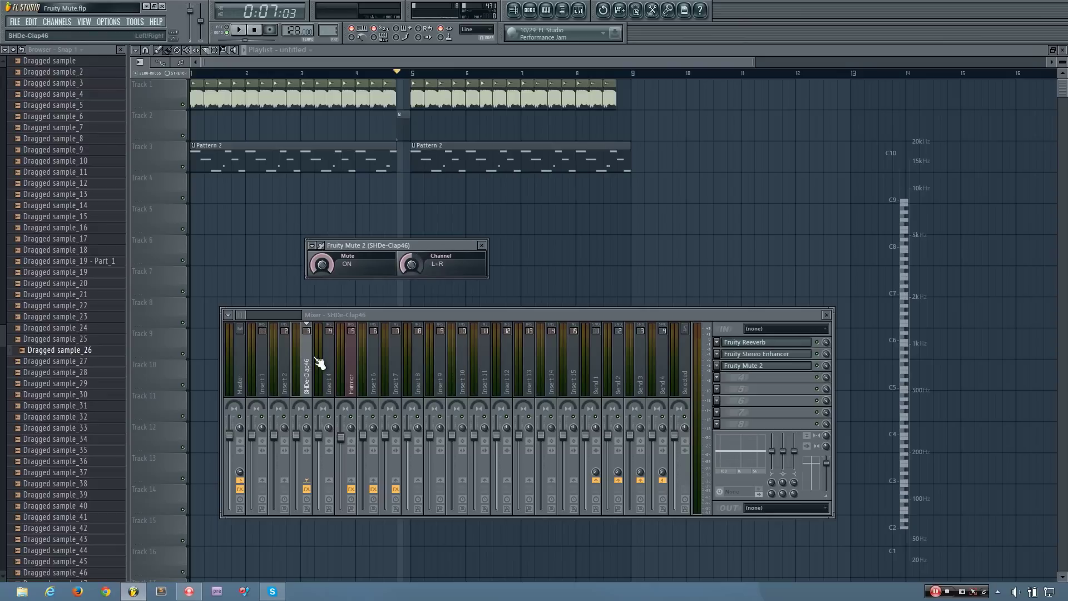
{"action": "right_click", "coordinate": [322, 267]}
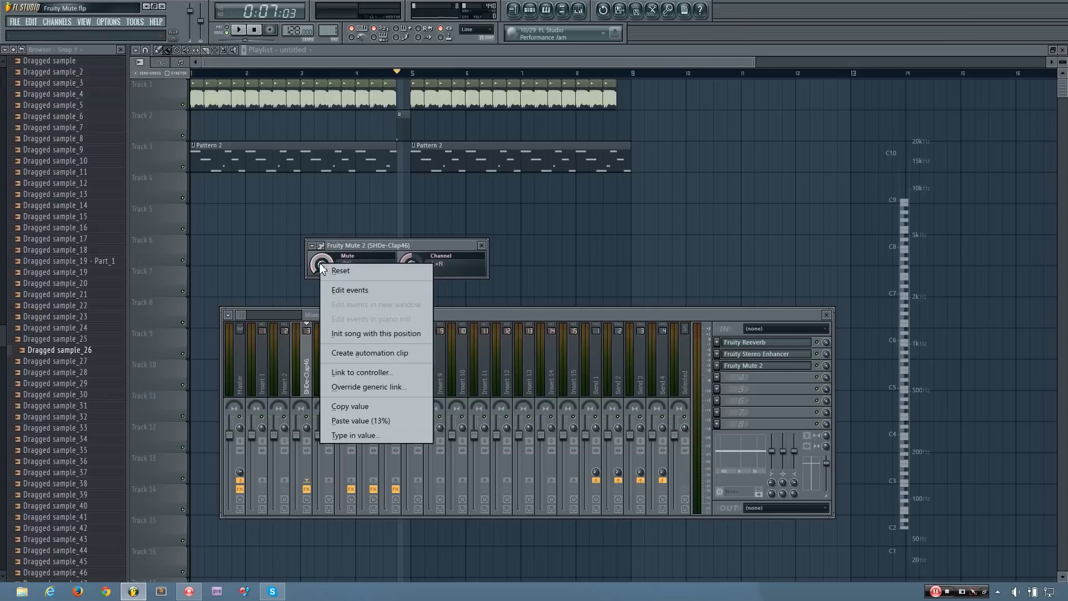
{"action": "left_click", "coordinate": [356, 353]}
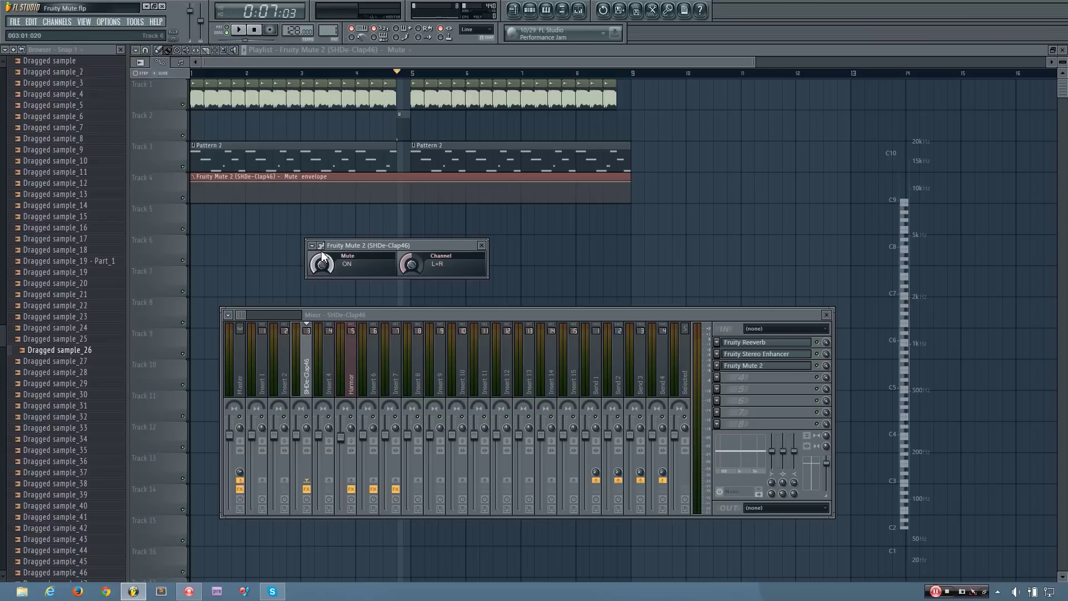
- Raise the first envelope point to the top and add a Hold point dropping to the bottom at bar 5
{"action": "key", "text": "F12"}
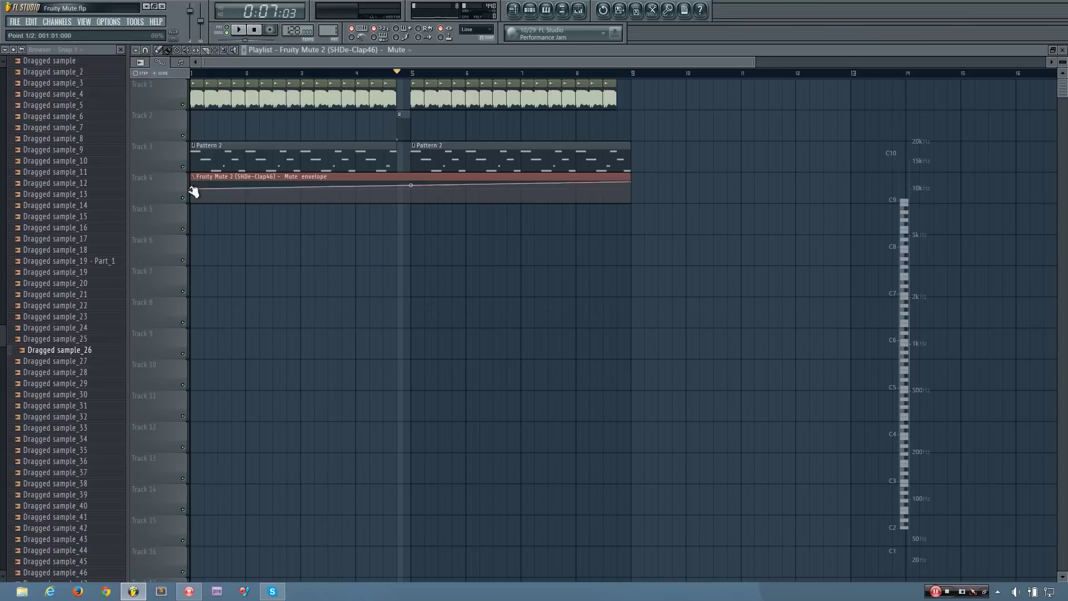
{"action": "left_click_drag", "start_coordinate": [193, 192], "coordinate": [165, 160]}
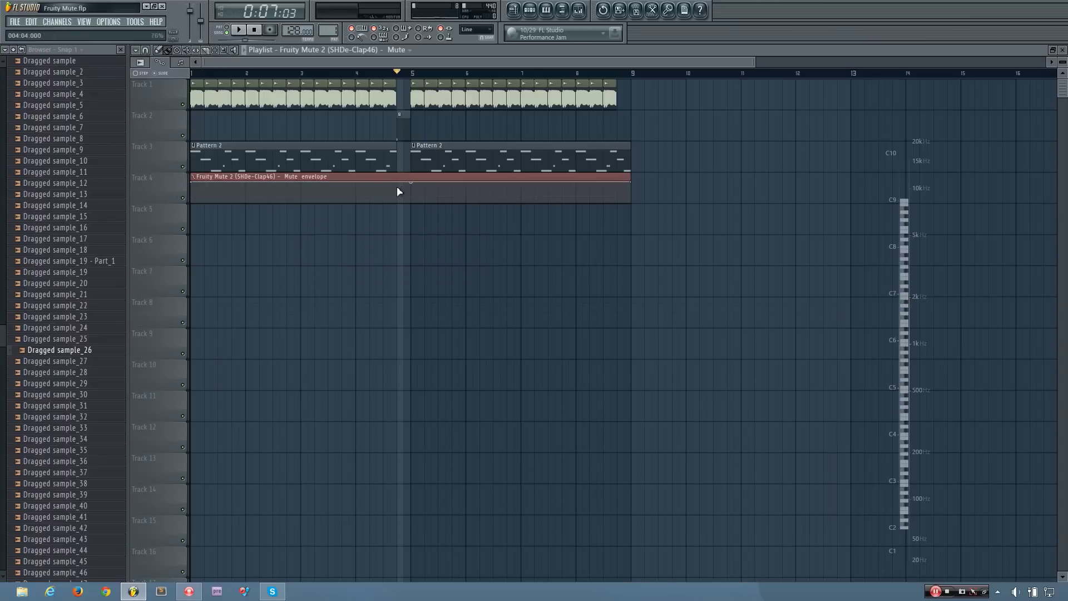
{"action": "left_click_drag", "start_coordinate": [398, 191], "coordinate": [407, 221]}
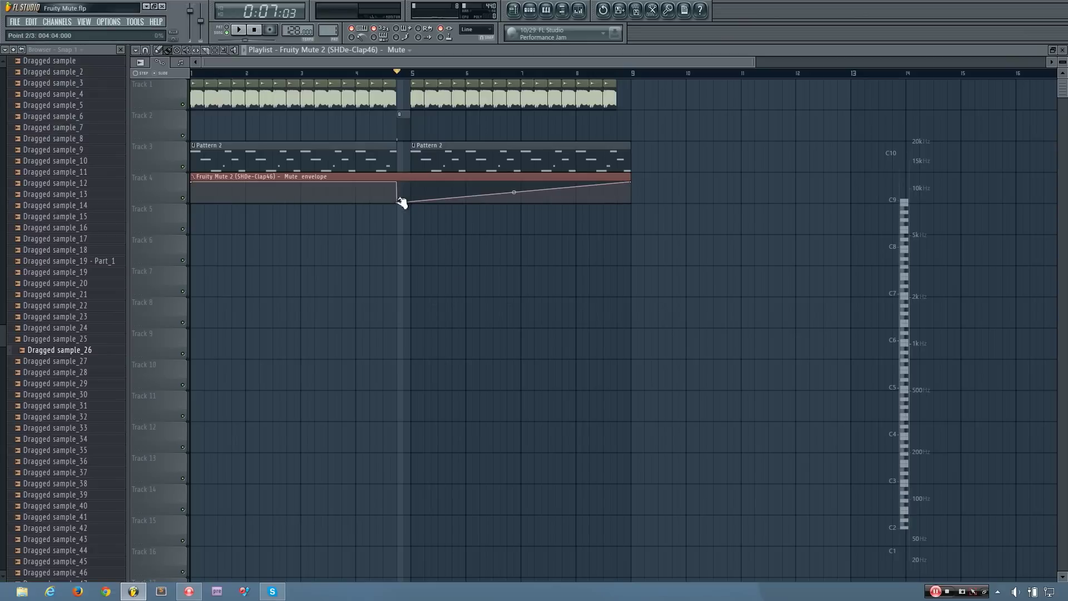
{"action": "right_click", "coordinate": [399, 202]}
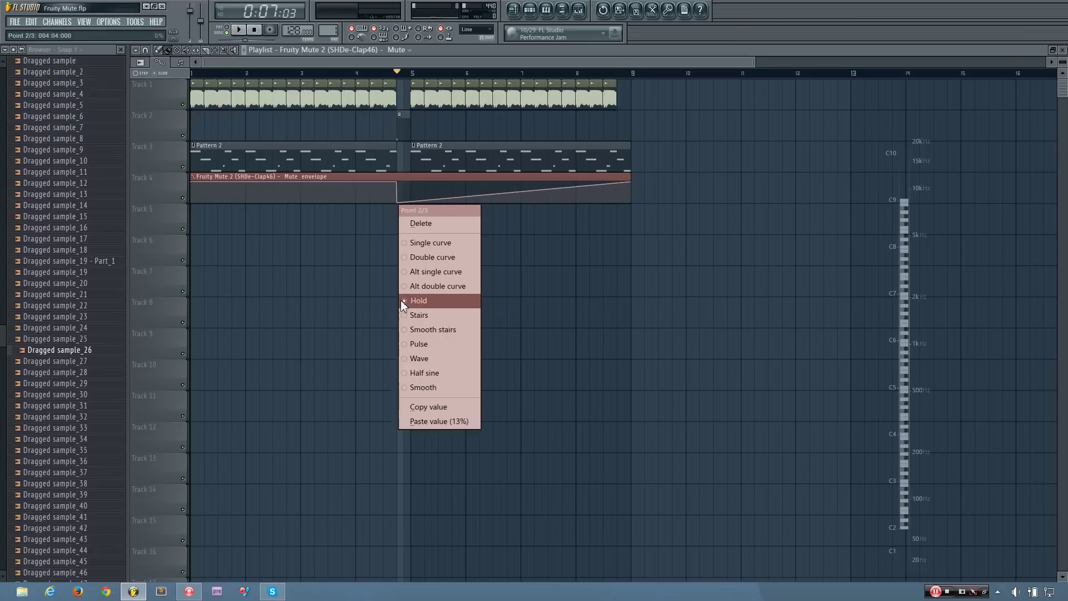
{"action": "left_click", "coordinate": [429, 300]}
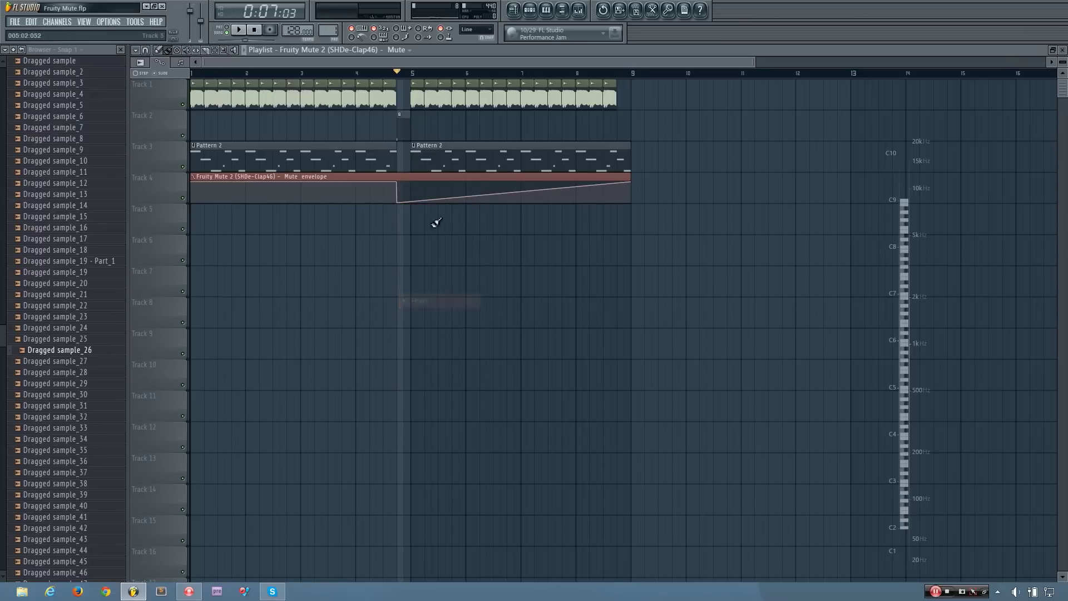
- Add a top point at bar 9, align the step onto bar 5, and rewind to the song start
{"action": "left_click_drag", "start_coordinate": [413, 192], "coordinate": [419, 173]}
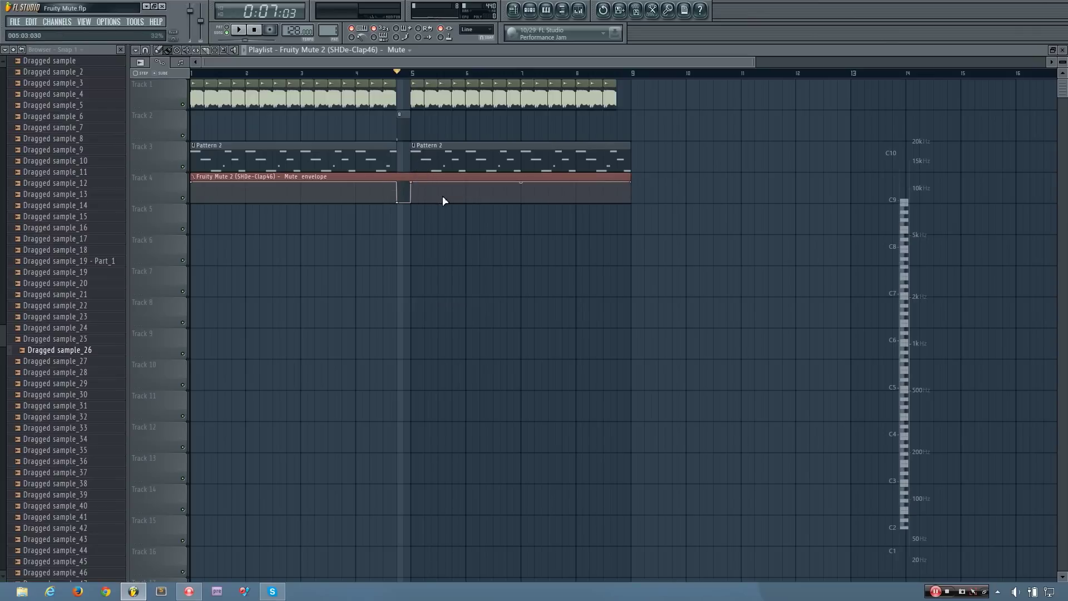
{"action": "left_click_drag", "start_coordinate": [417, 184], "coordinate": [649, 166]}
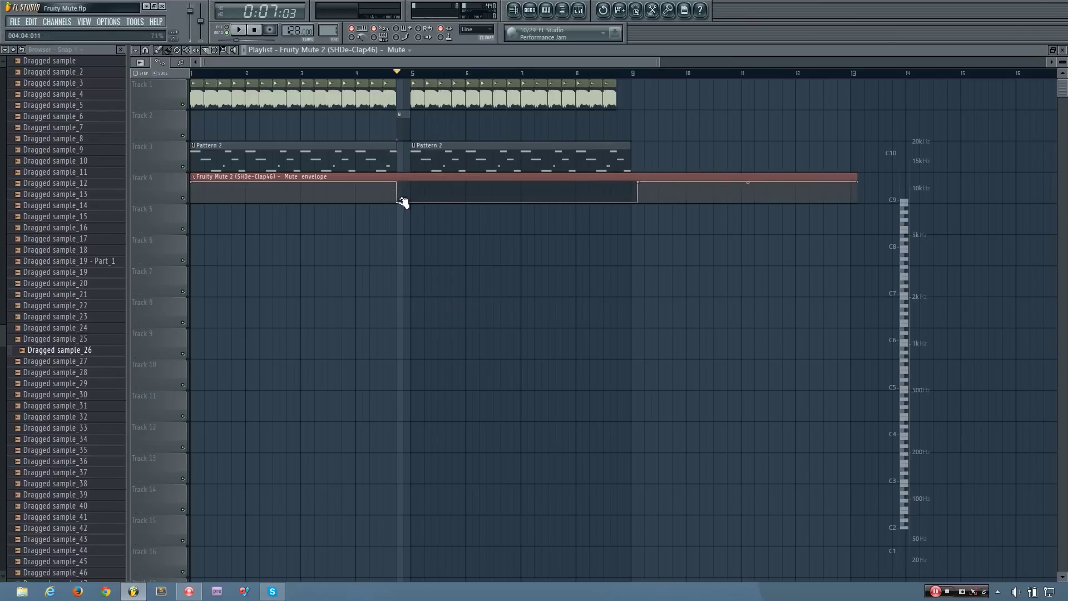
{"action": "left_click_drag", "start_coordinate": [399, 203], "coordinate": [420, 215]}
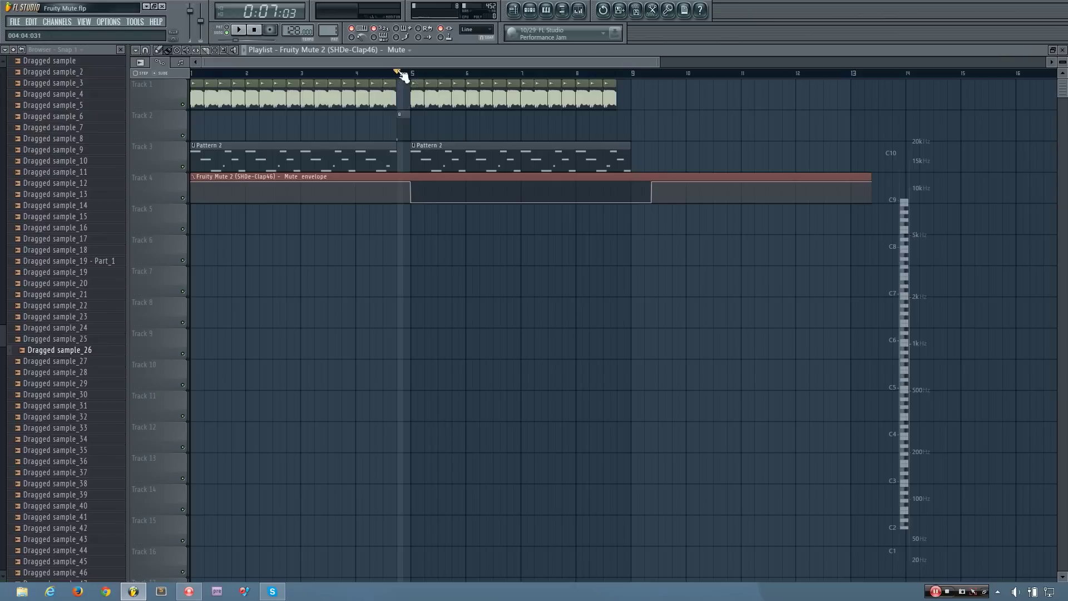
{"action": "mouse_move", "coordinate": [403, 77]}
{"action": "left_mouse_down"}
{"action": "mouse_move", "coordinate": [228, 84]}
{"action": "mouse_move", "coordinate": [182, 102]}
{"action": "left_mouse_up"}
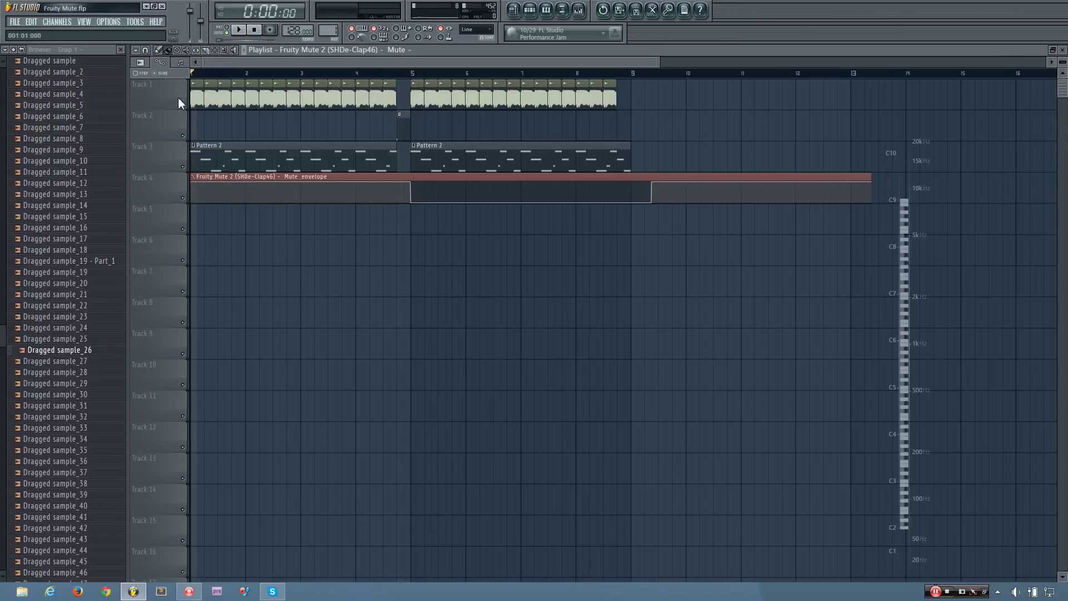
- Play the song with the mixer and Fruity Mute 2 open, auditioning from just before bar 5
{"action": "key", "text": "space"}
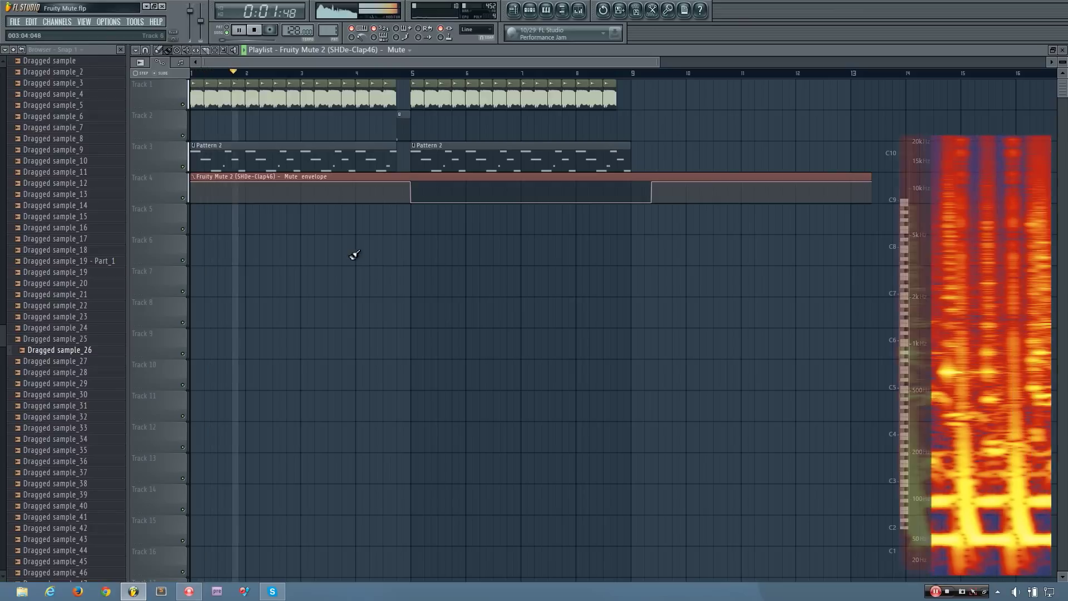
{"action": "left_click", "coordinate": [578, 9]}
{"action": "left_click", "coordinate": [757, 366]}
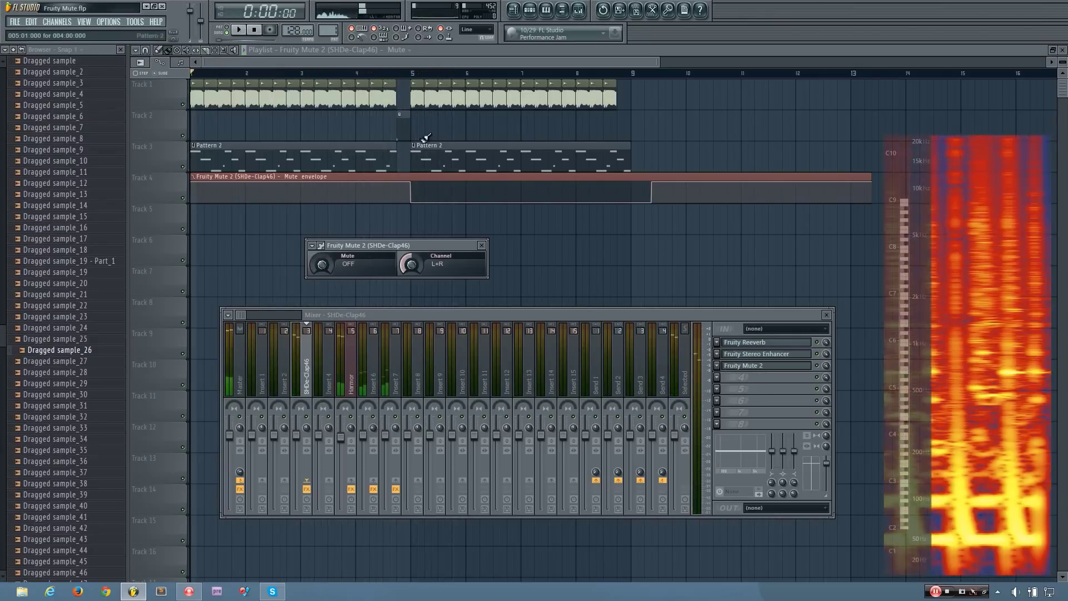
{"action": "left_click", "coordinate": [399, 74]}
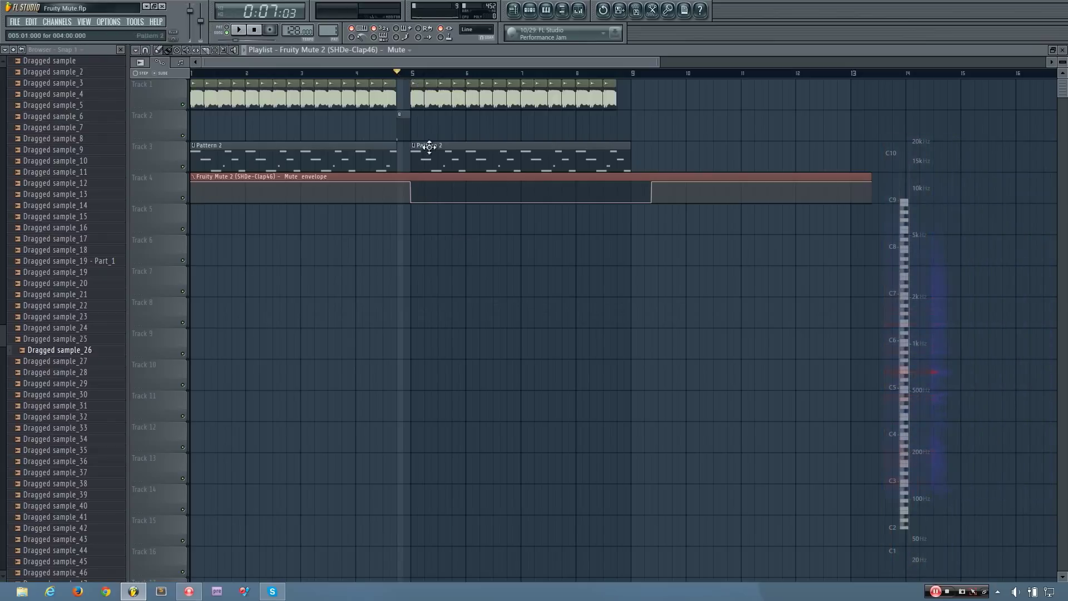
{"action": "key", "text": "space"}
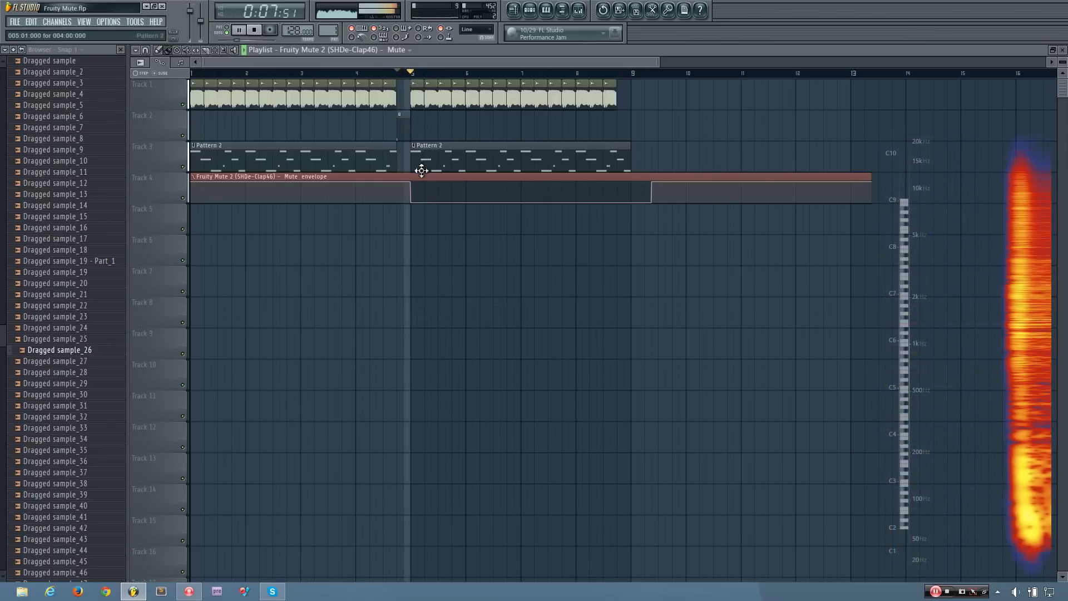
{"action": "key", "text": "space"}
- Solo Track 4 to hear the mute step at bar 5, then unsolo and replay from the start
{"action": "left_click", "coordinate": [179, 202]}
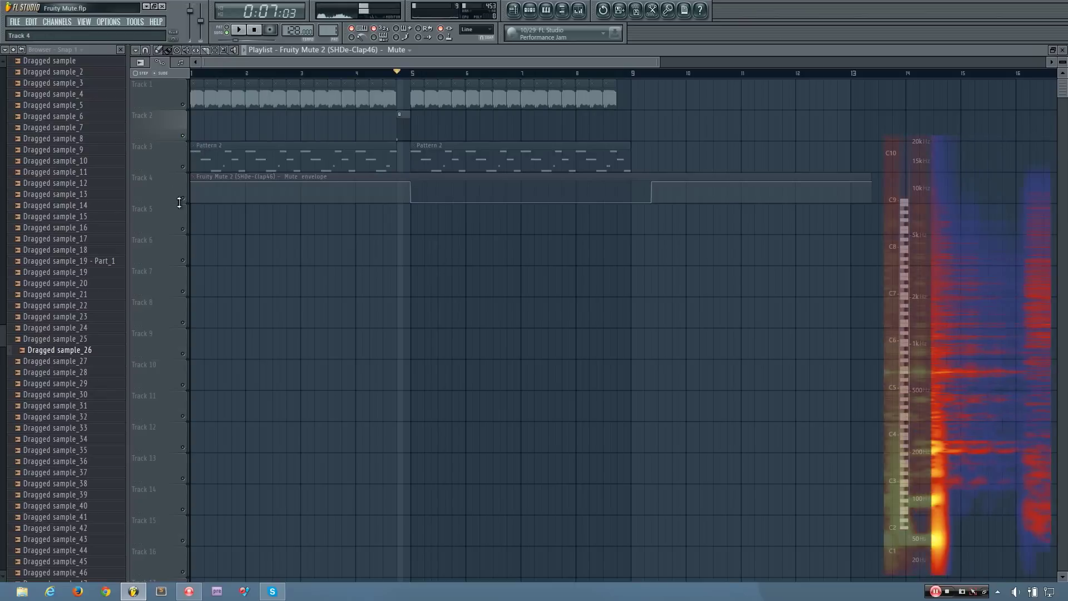
{"action": "left_click", "coordinate": [188, 205]}
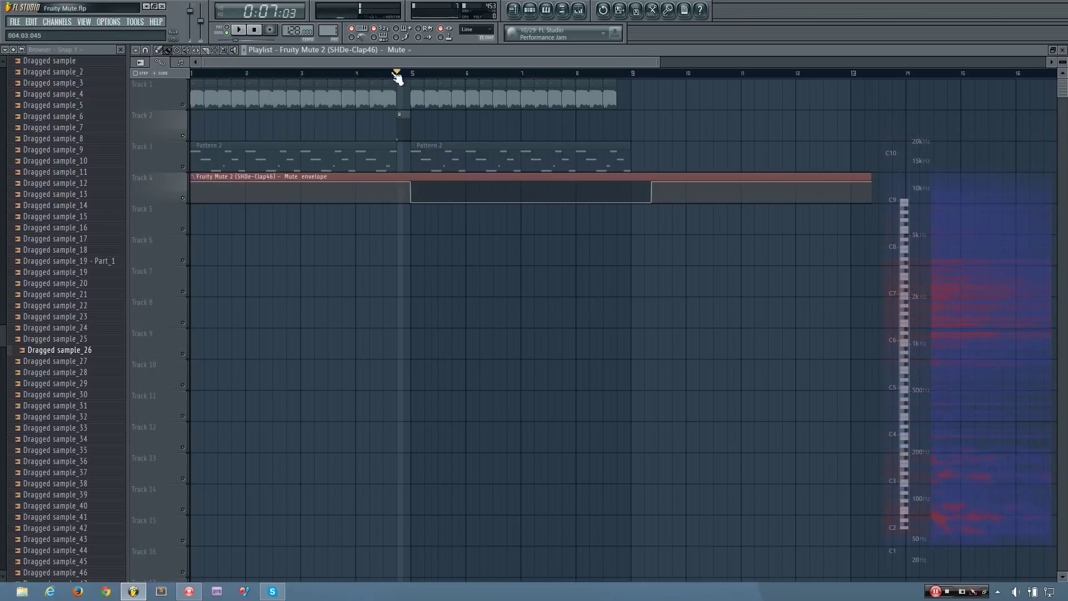
{"action": "key", "text": "space"}
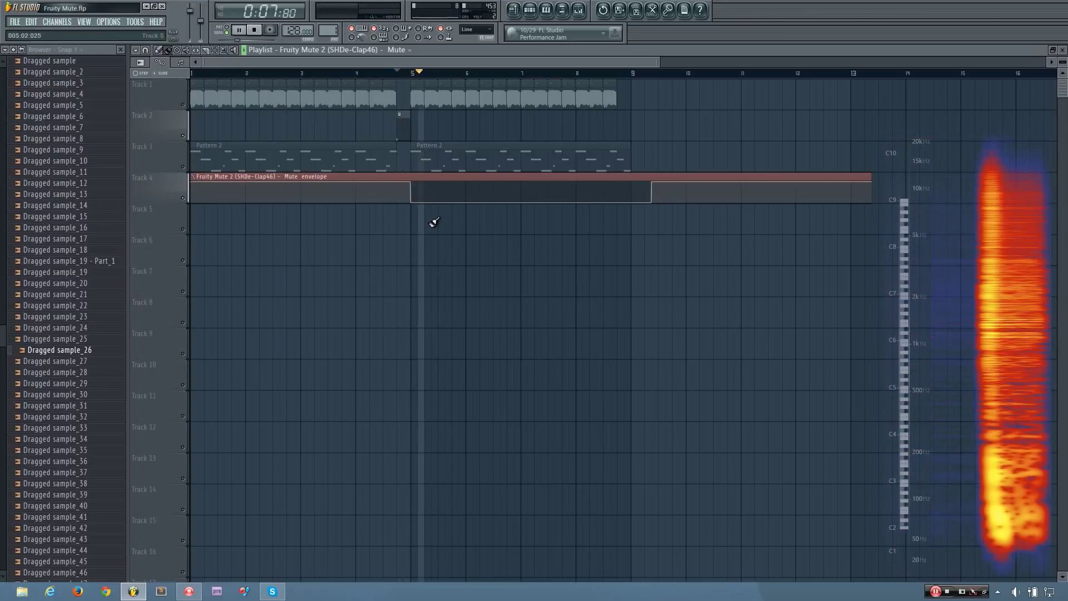
{"action": "key", "text": "space"}
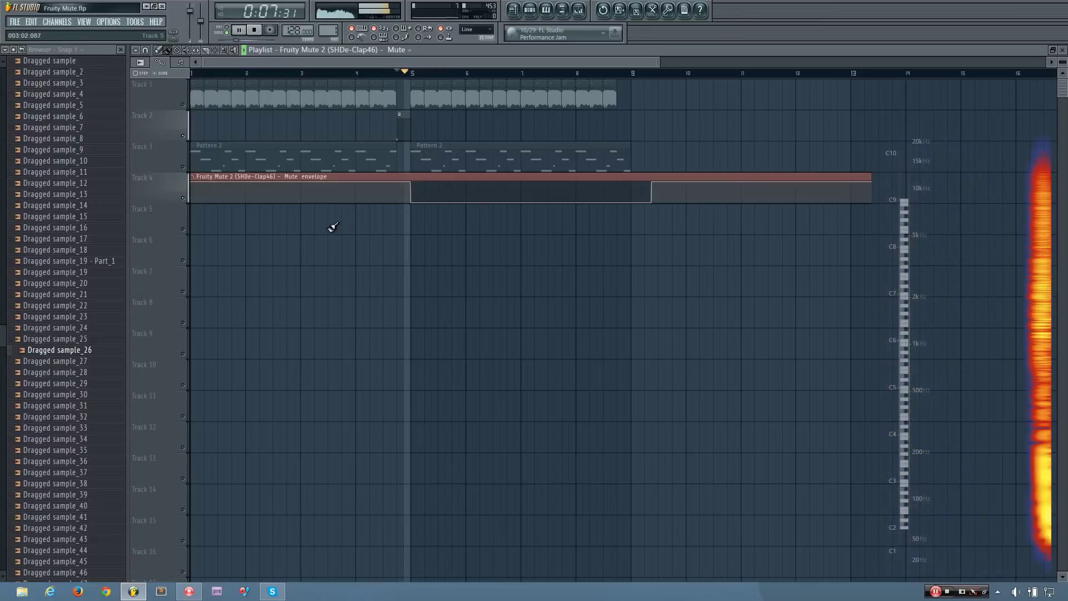
{"action": "left_click", "coordinate": [188, 204]}
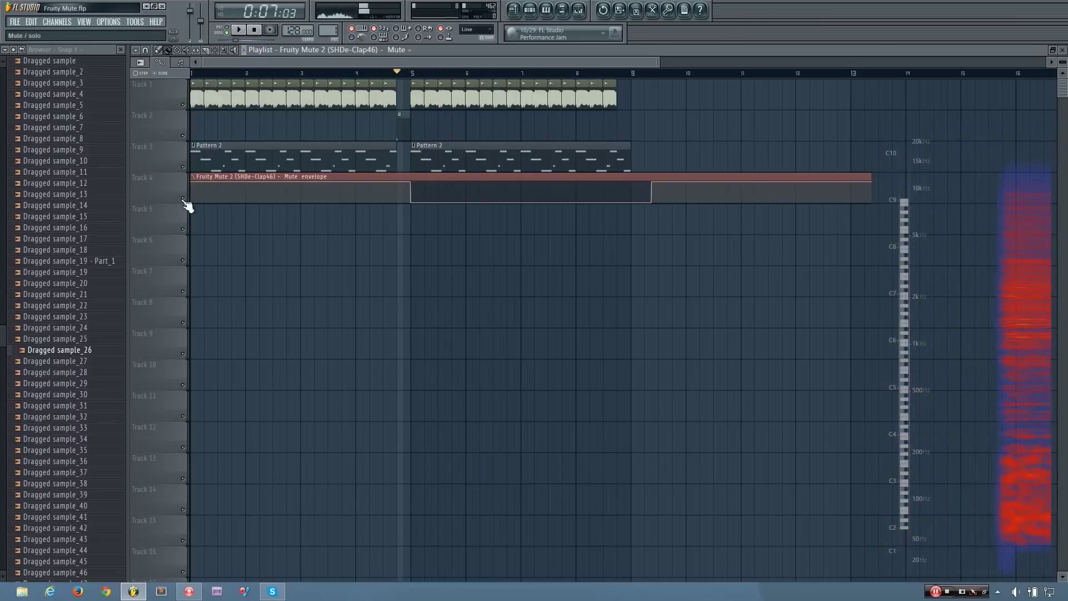
{"action": "left_click", "coordinate": [254, 30]}
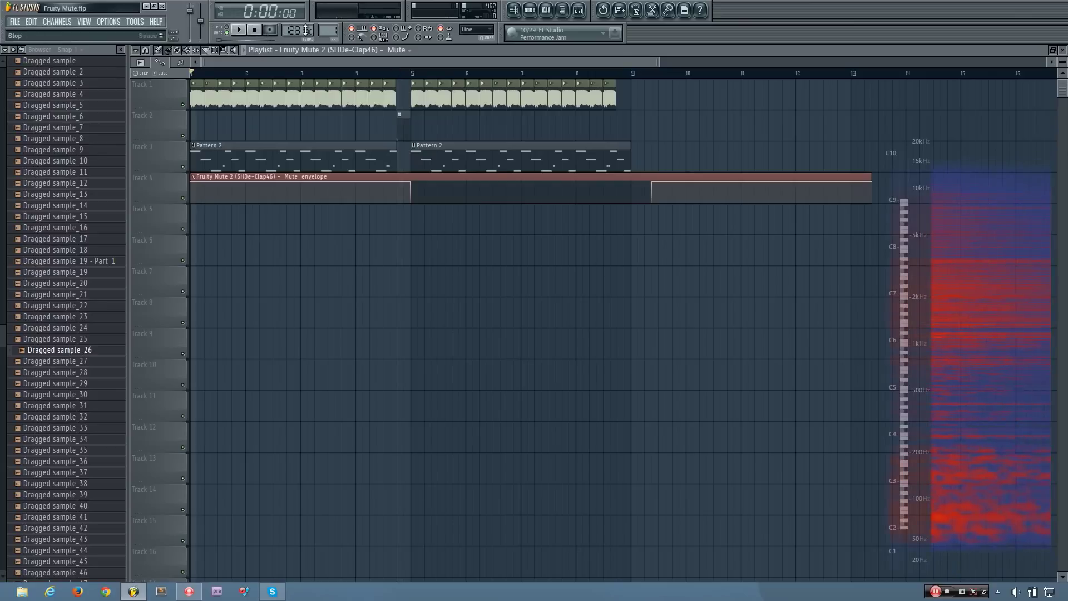
{"action": "key", "text": "space"}
- Show the channel rack filtered to All, the mixer and Fruity Mute 2 controls, then stop playback
{"action": "left_click", "coordinate": [531, 11]}
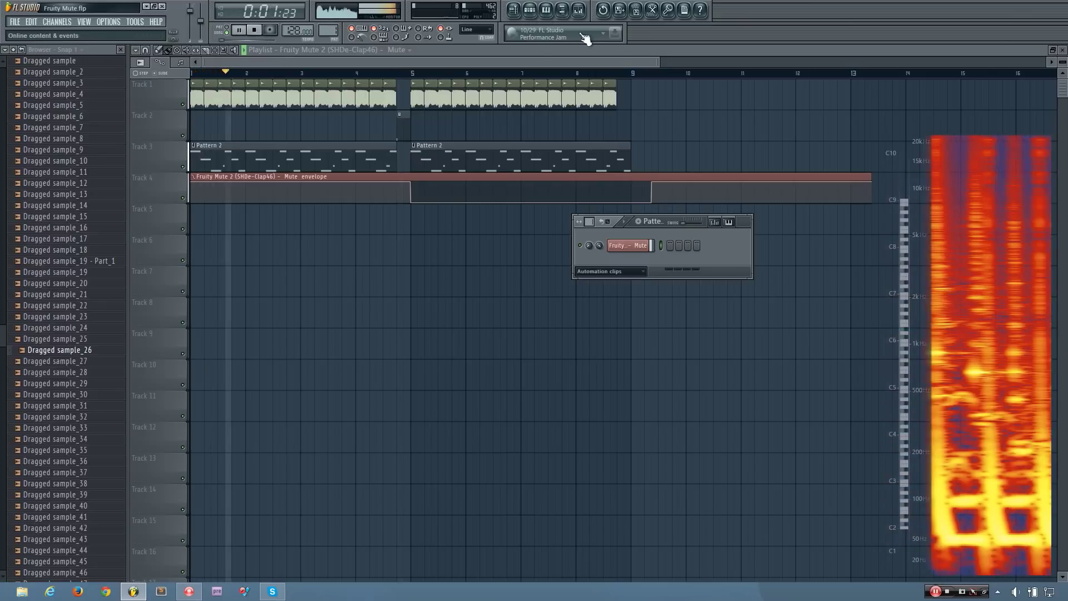
{"action": "left_click", "coordinate": [578, 10]}
{"action": "left_click", "coordinate": [612, 272]}
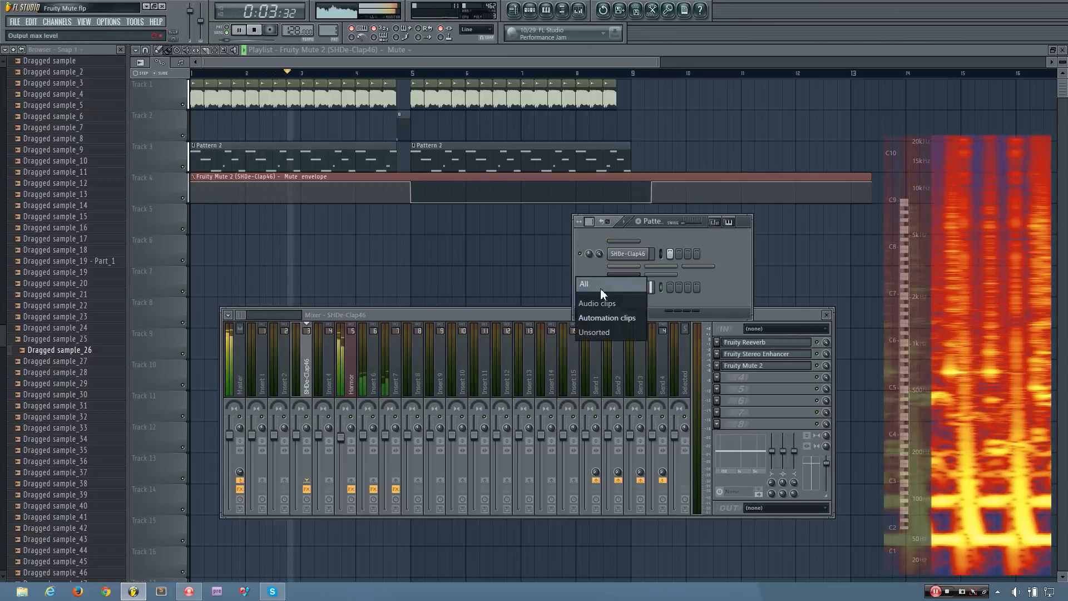
{"action": "left_click", "coordinate": [600, 288]}
{"action": "left_click", "coordinate": [317, 382]}
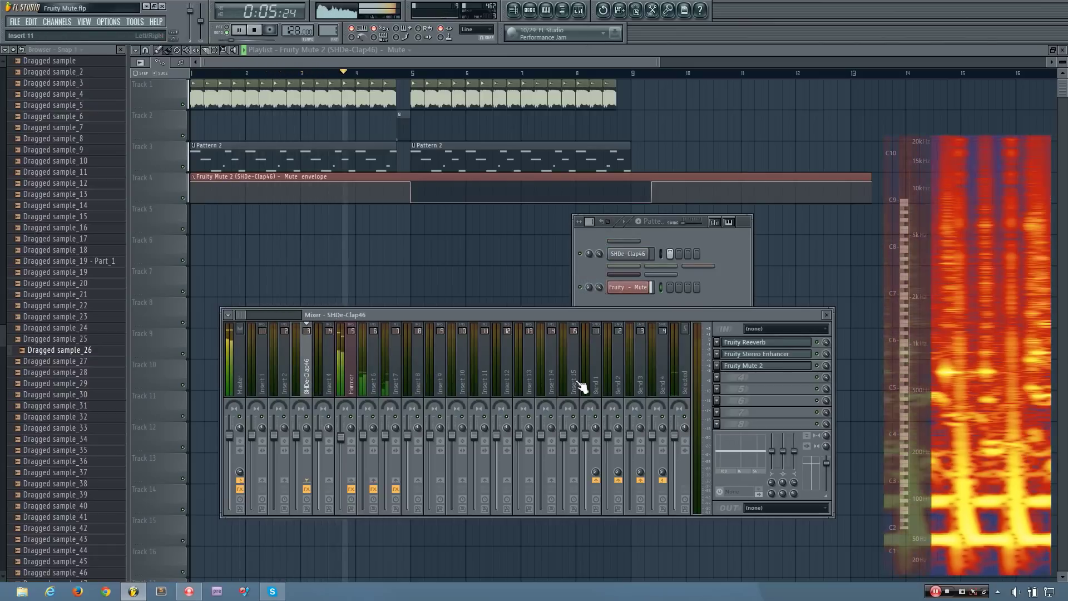
{"action": "left_click", "coordinate": [767, 366]}
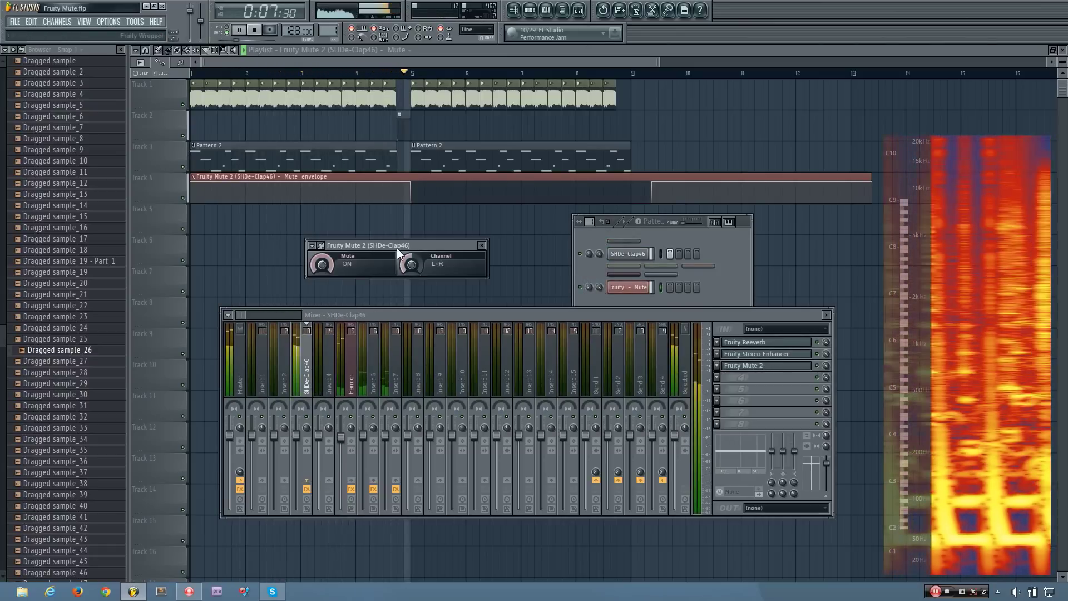
{"action": "left_click", "coordinate": [255, 30]}
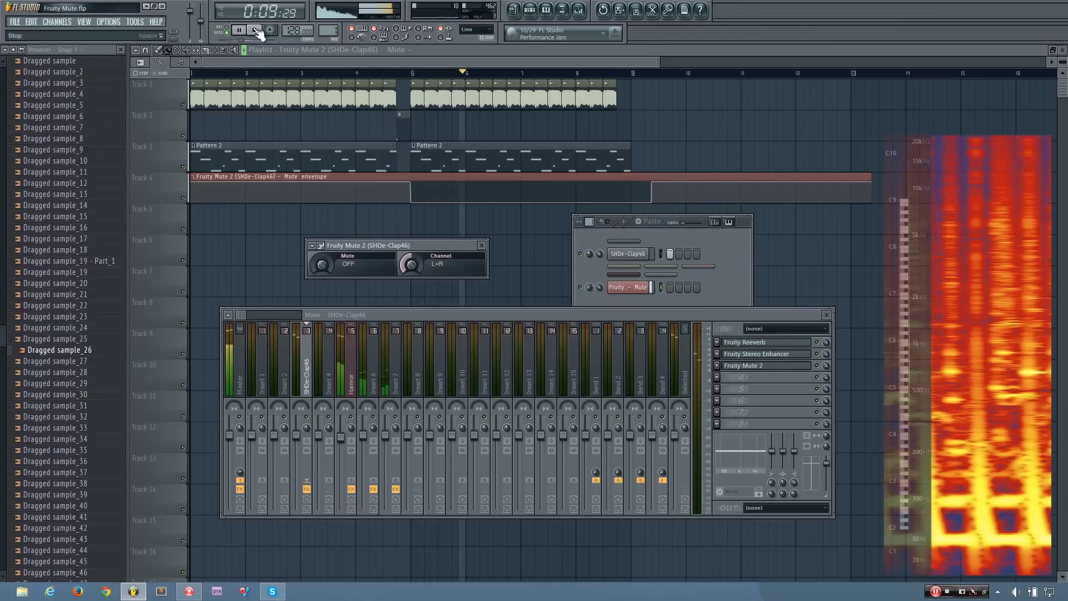